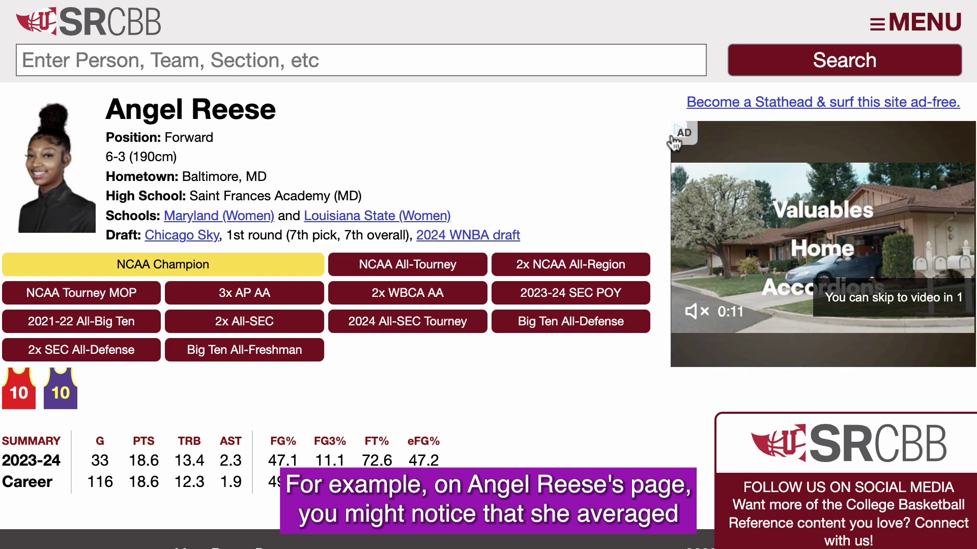
Look through the season statistics on Angel Reese's player page
scroll(671, 134, down, 8)
scroll(671, 136, down, 5)
scroll(652, 229, right, 3)
scroll(652, 227, right, 1)
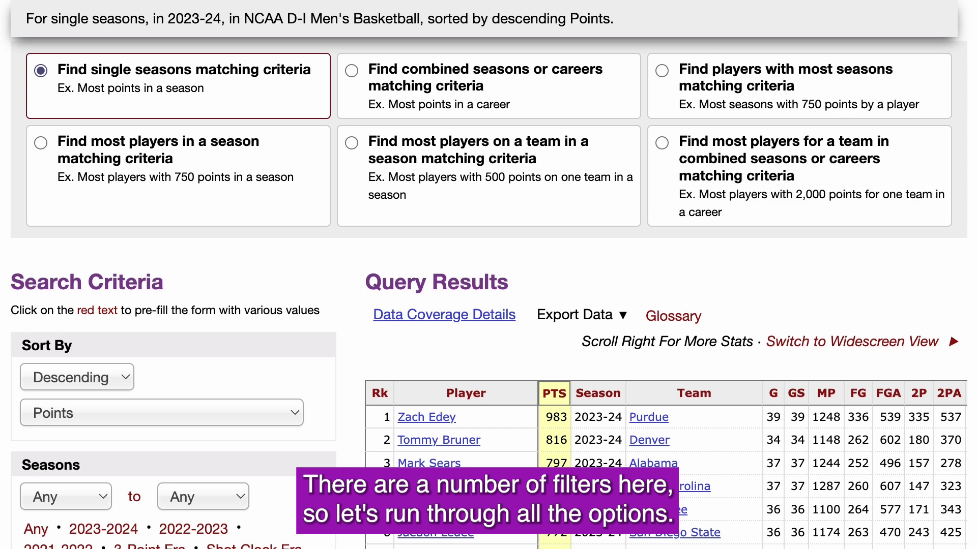
Try 1985-86 as the starting season, and reset the season range to Any
scroll(267, 254, down, 5)
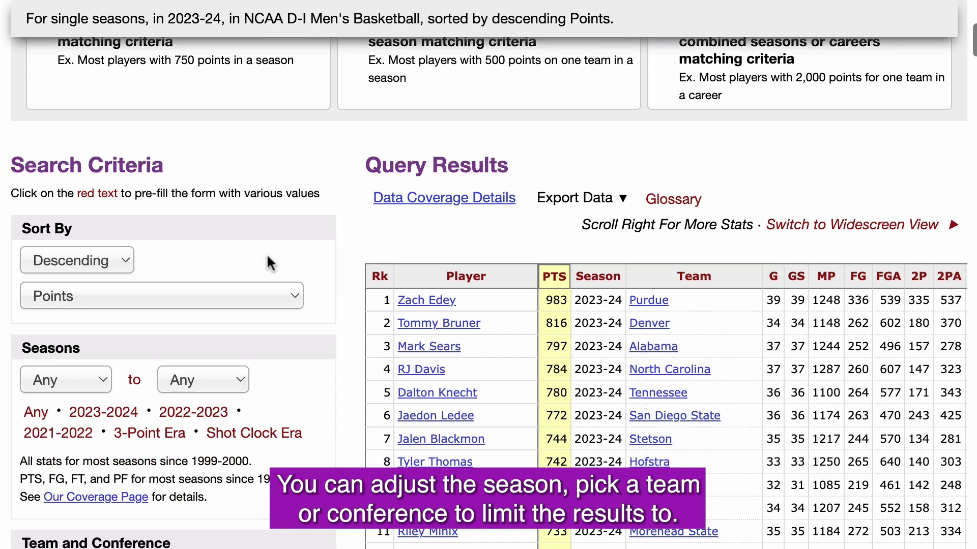
click(162, 274)
click(234, 275)
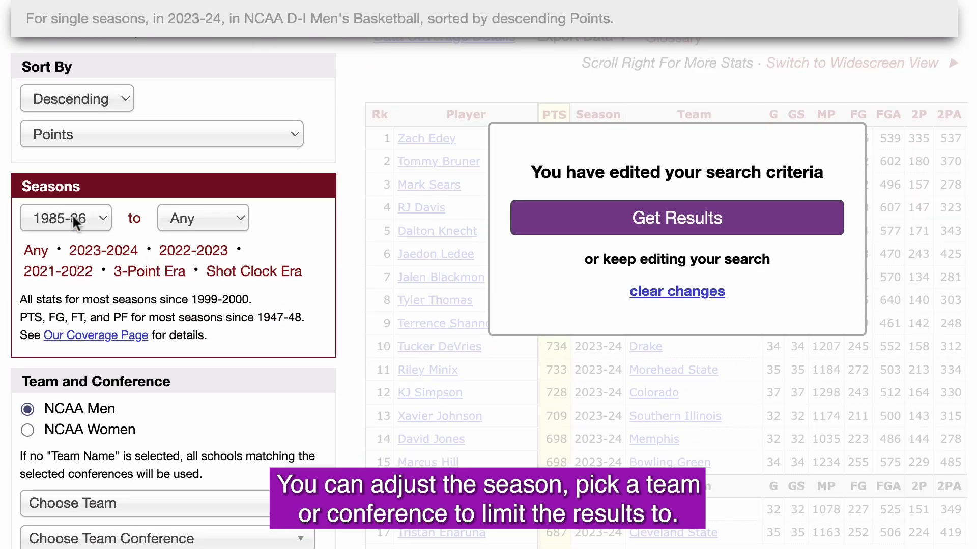
click(76, 218)
click(77, 218)
click(36, 251)
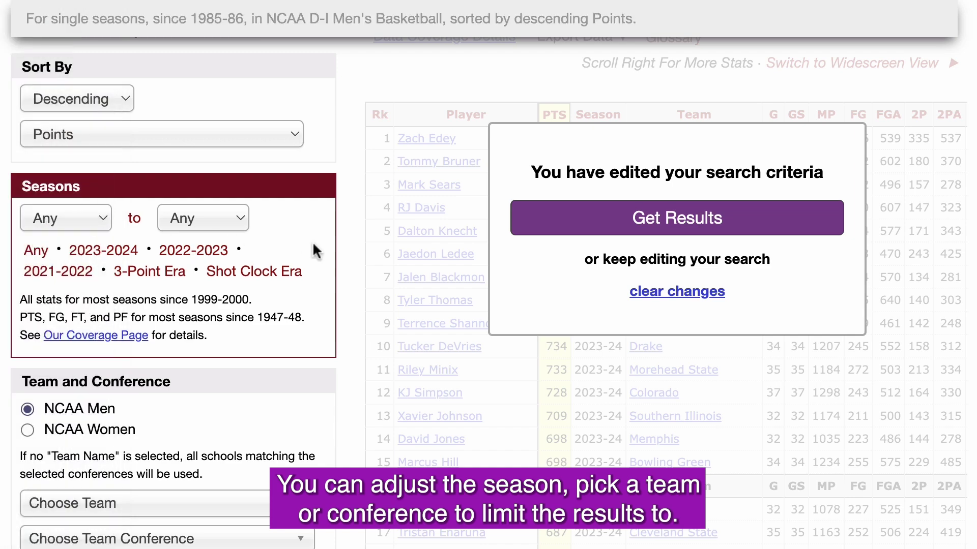
Browse the available teams and team conferences, and try the NCAA Women option
scroll(314, 244, down, 2)
scroll(312, 247, down, 3)
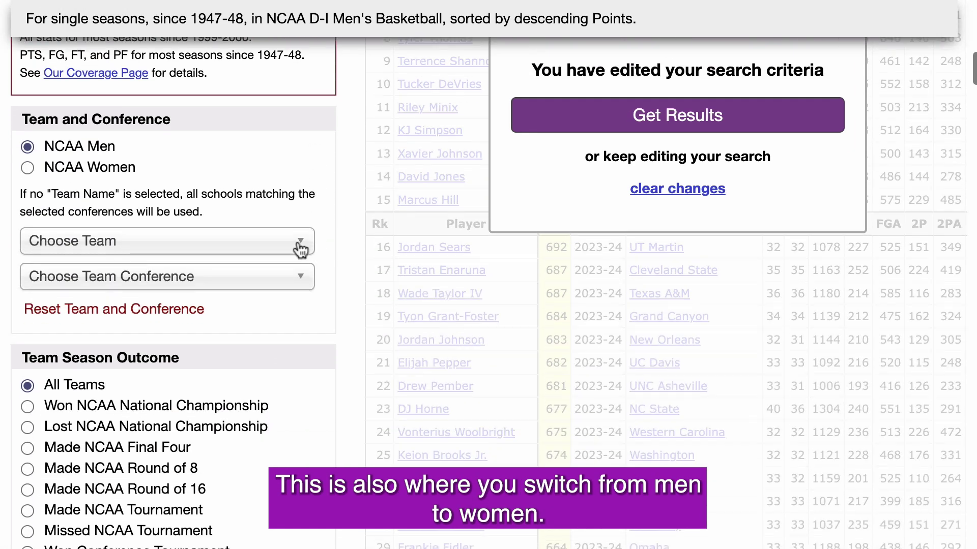
click(300, 242)
scroll(264, 321, down, 10)
scroll(263, 321, down, 5)
click(341, 259)
click(288, 276)
scroll(265, 351, down, 10)
key(Escape)
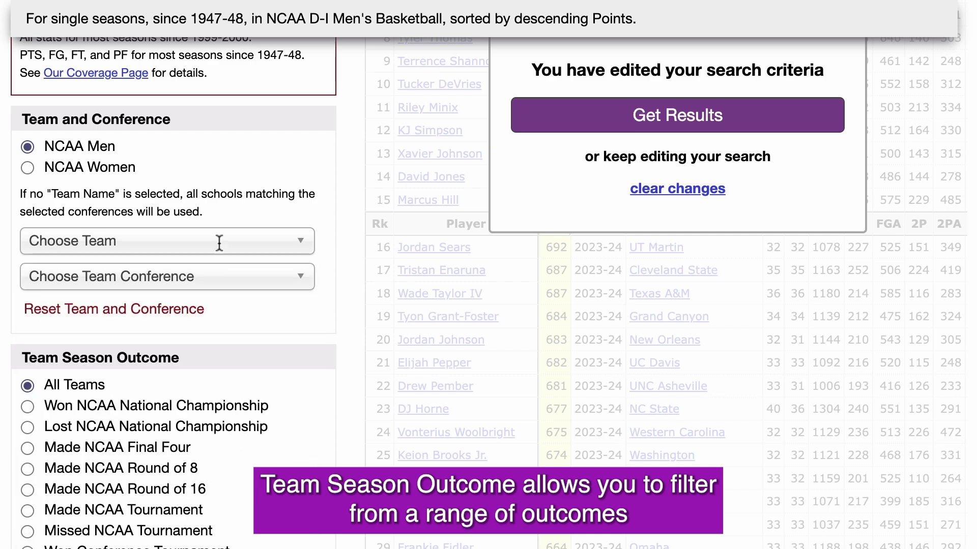
click(107, 167)
Try the Won NCAA National Championship, By Team Wins, Final AP Rank and NCAA Tournament Seed outcomes, and return to All Teams
scroll(327, 189, down, 5)
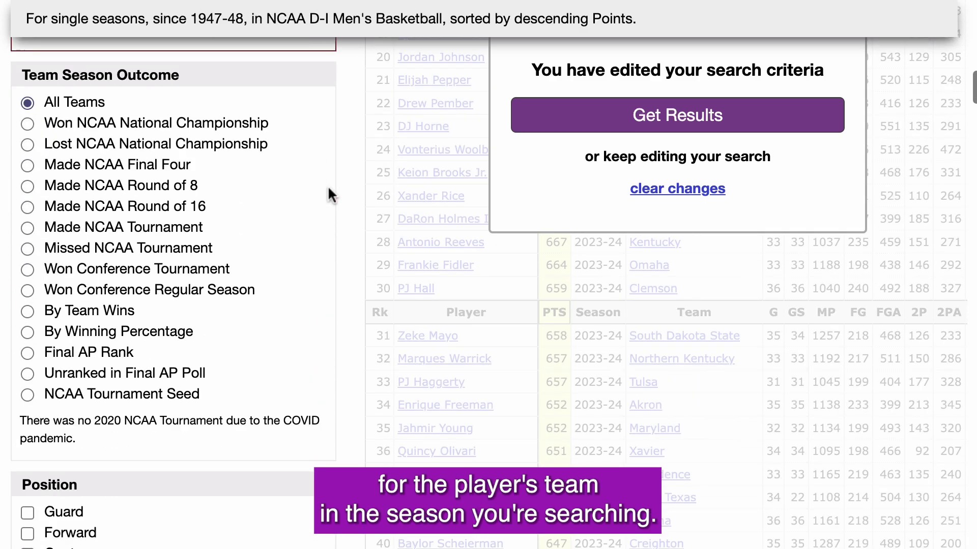
click(210, 122)
click(125, 312)
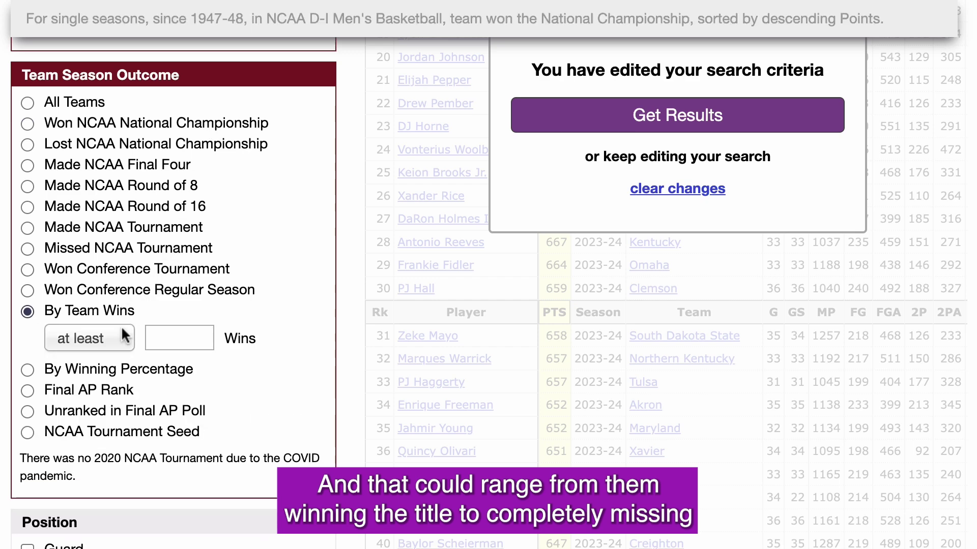
click(100, 388)
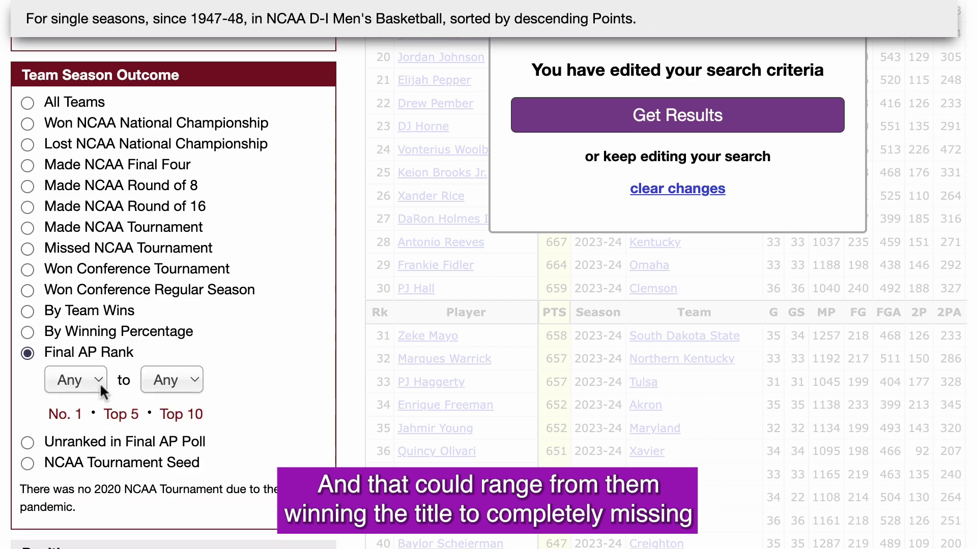
click(109, 458)
click(66, 101)
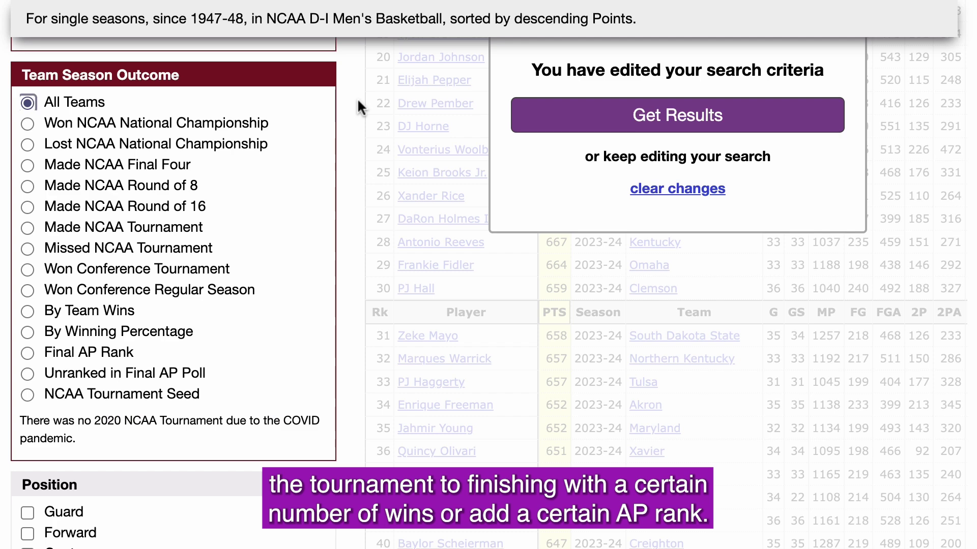
Examine the position, leaderboard and stats display options, and browse the available statistical filters
scroll(357, 322, down, 4)
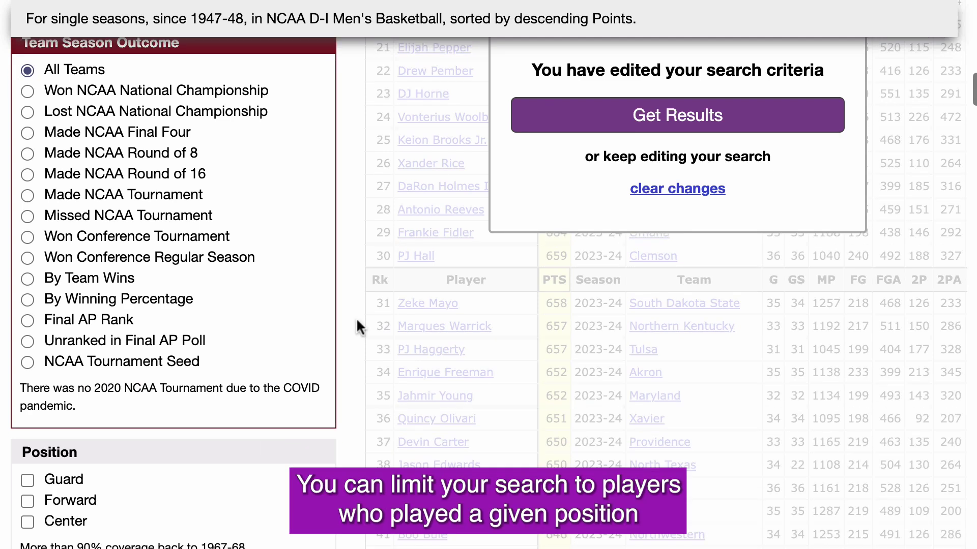
scroll(356, 321, down, 6)
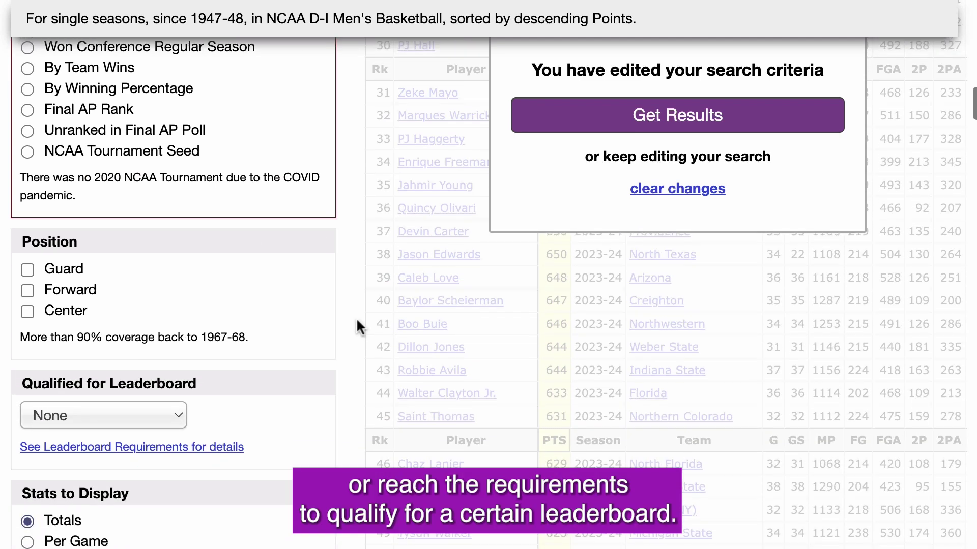
scroll(356, 318, down, 4)
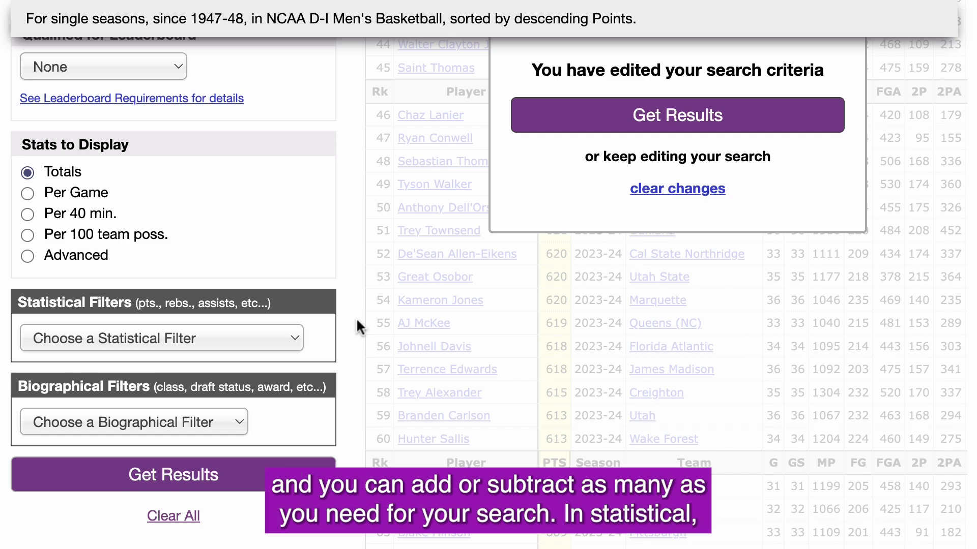
scroll(717, 322, down, 5)
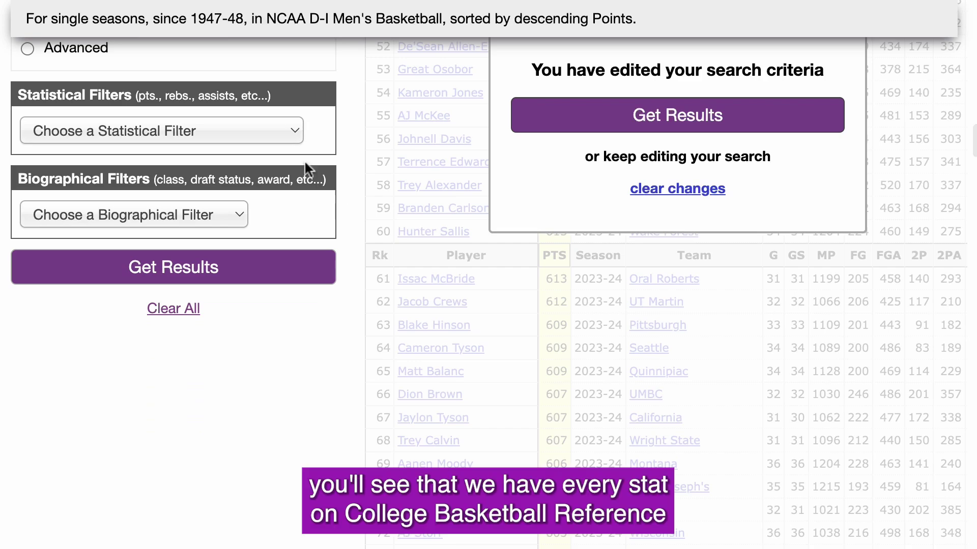
click(279, 134)
scroll(274, 198, down, 4)
scroll(275, 198, down, 5)
scroll(276, 198, down, 3)
scroll(275, 198, down, 3)
scroll(274, 197, down, 5)
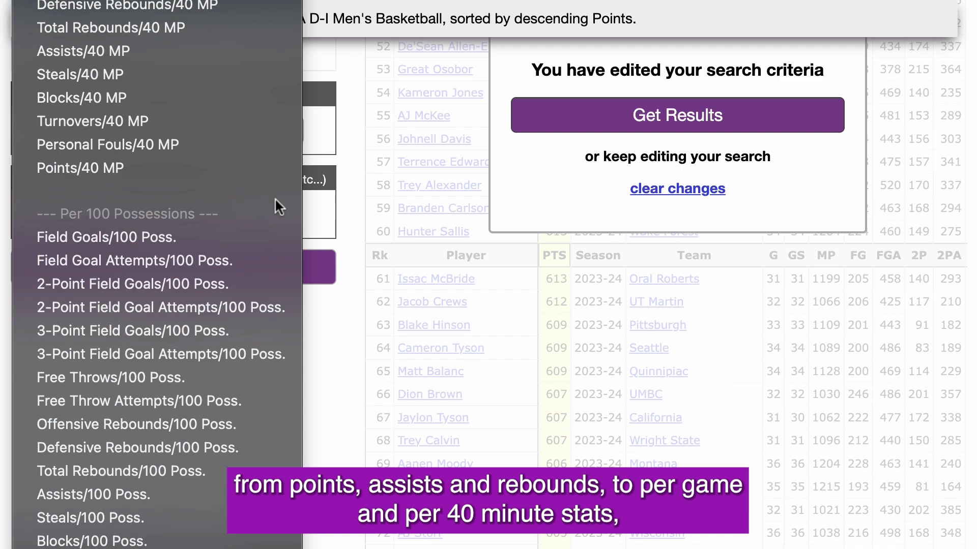
scroll(275, 199, down, 5)
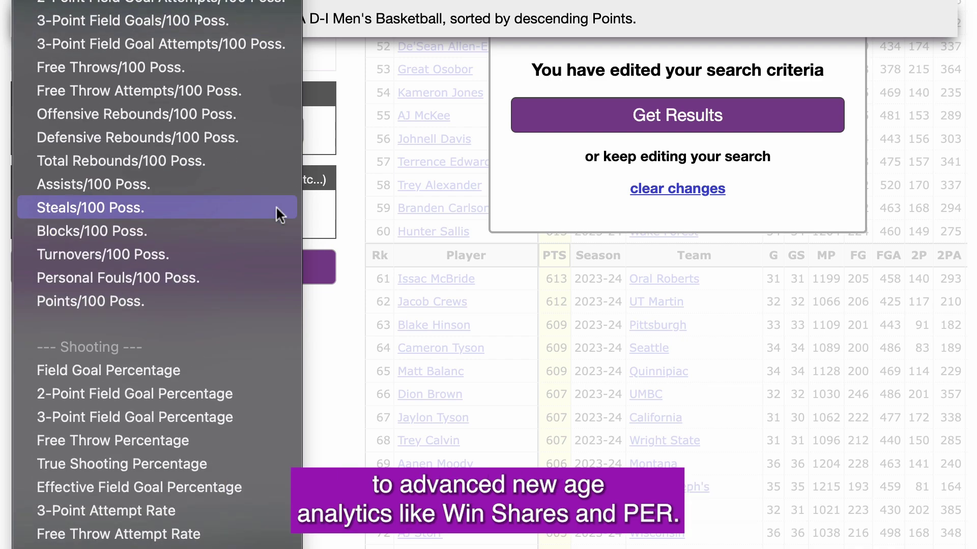
click(366, 324)
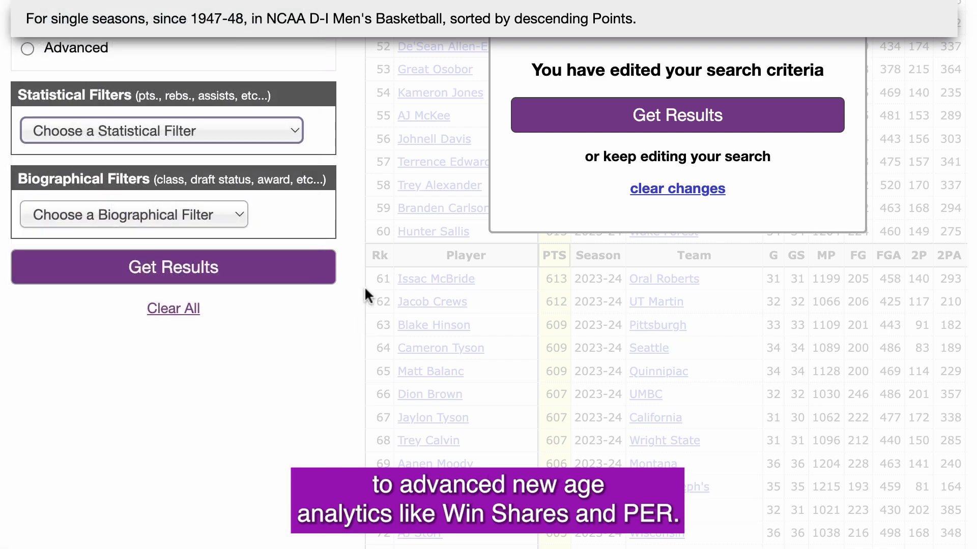
Add biographical filters for Class, Draft Status, All-America Teams and Season-Level Awards/Honors
click(240, 211)
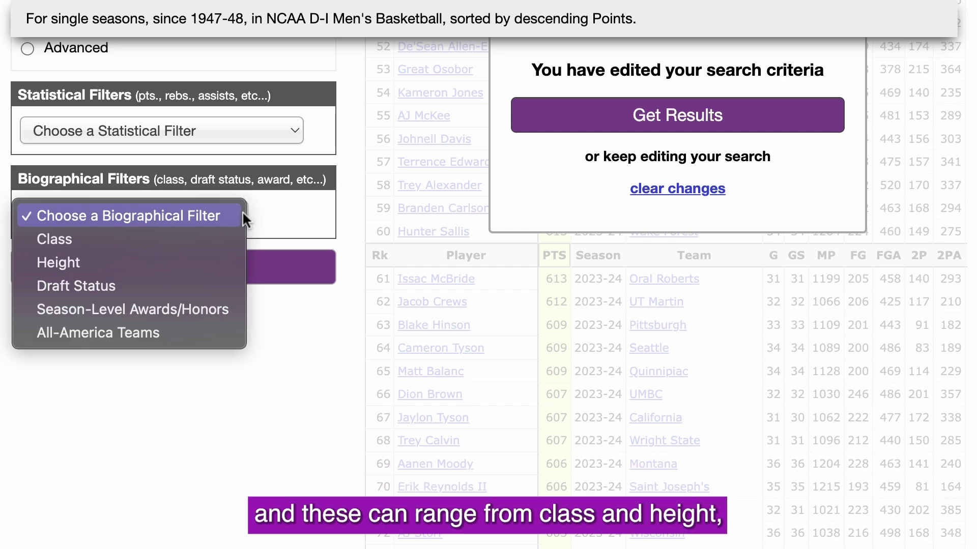
click(227, 232)
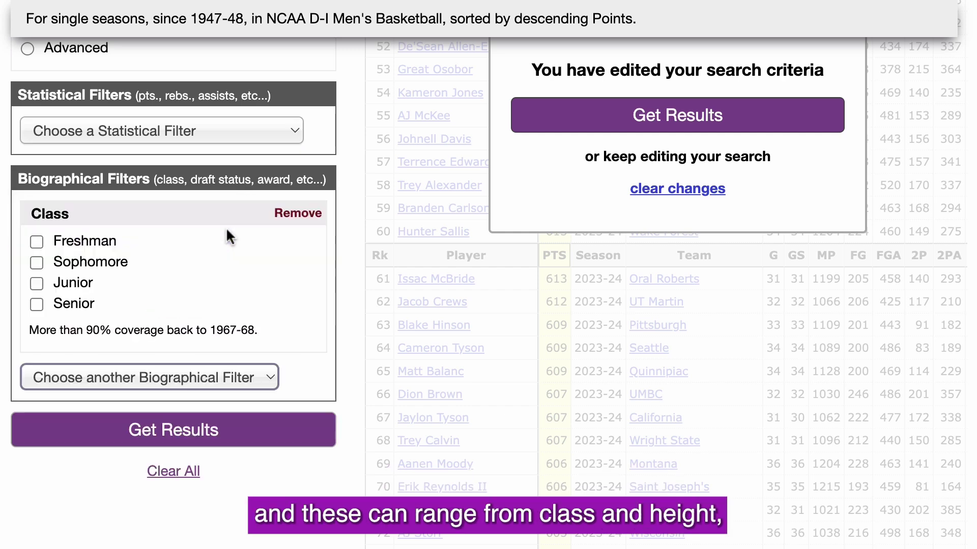
click(186, 382)
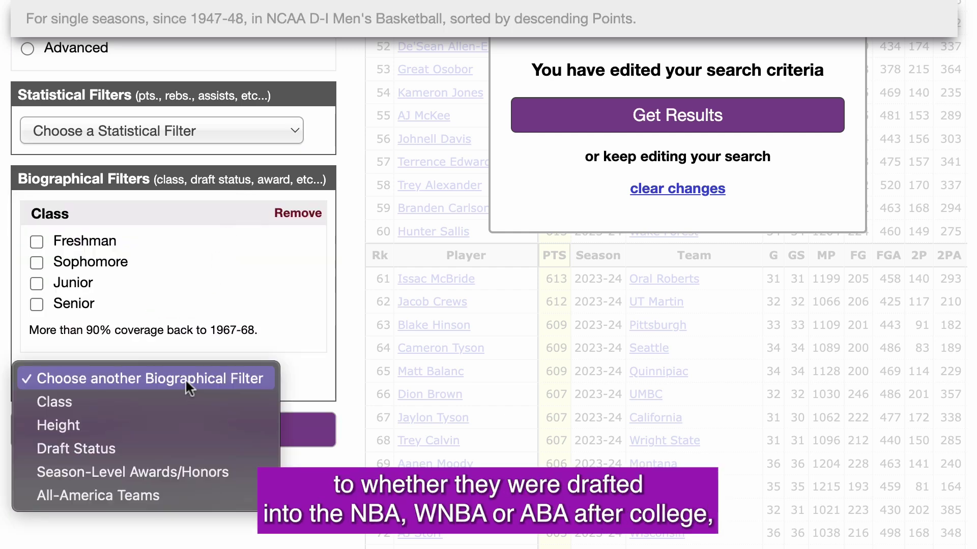
click(156, 448)
scroll(293, 347, down, 3)
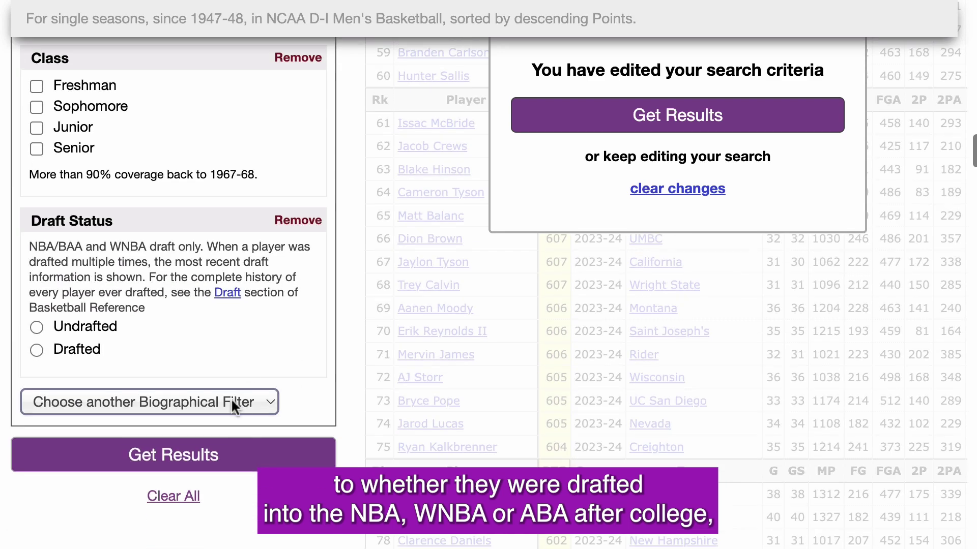
click(231, 401)
click(201, 516)
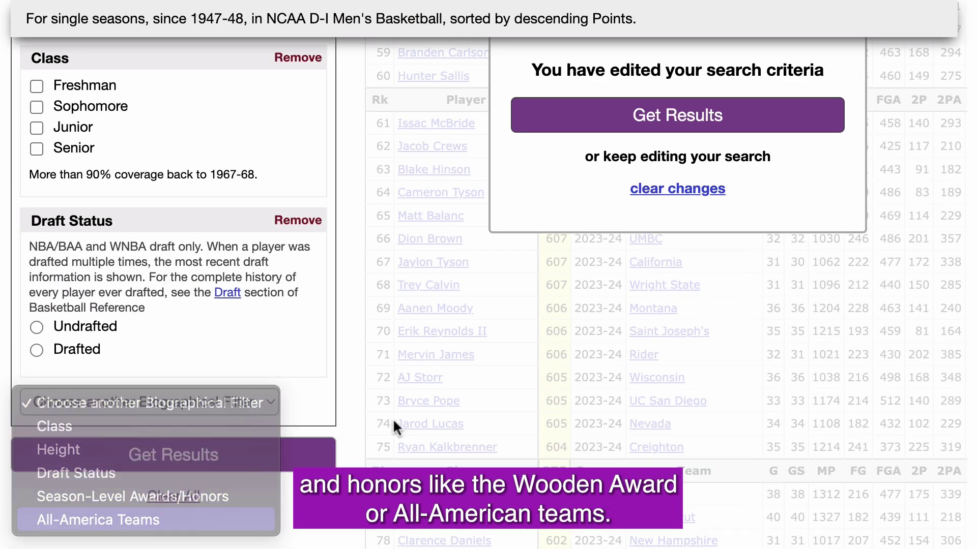
click(209, 437)
click(260, 501)
click(252, 527)
click(230, 548)
Remove all the added biographical filters from the search
scroll(369, 416, down, 3)
click(298, 391)
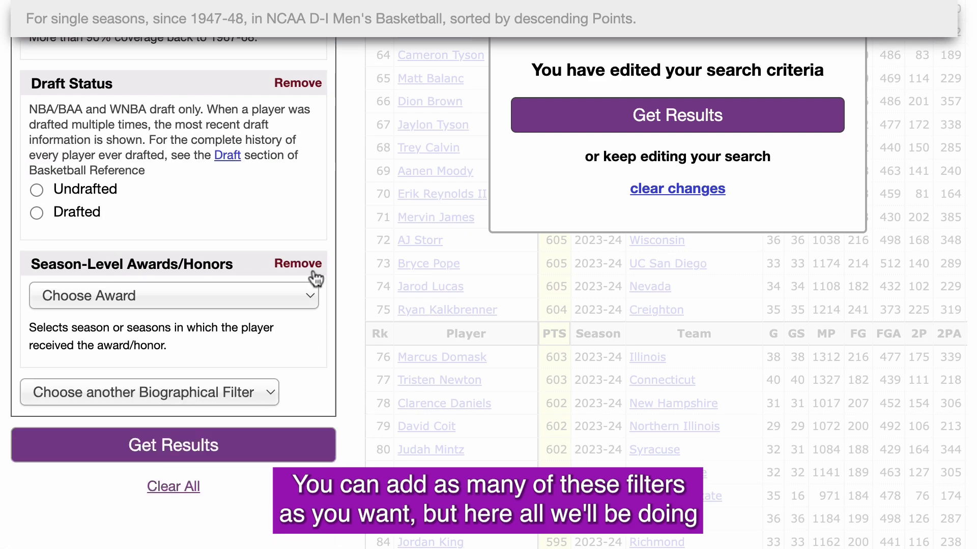
click(298, 264)
click(297, 286)
click(296, 132)
Add a statistical filter requiring Points/G of at least 20
click(222, 140)
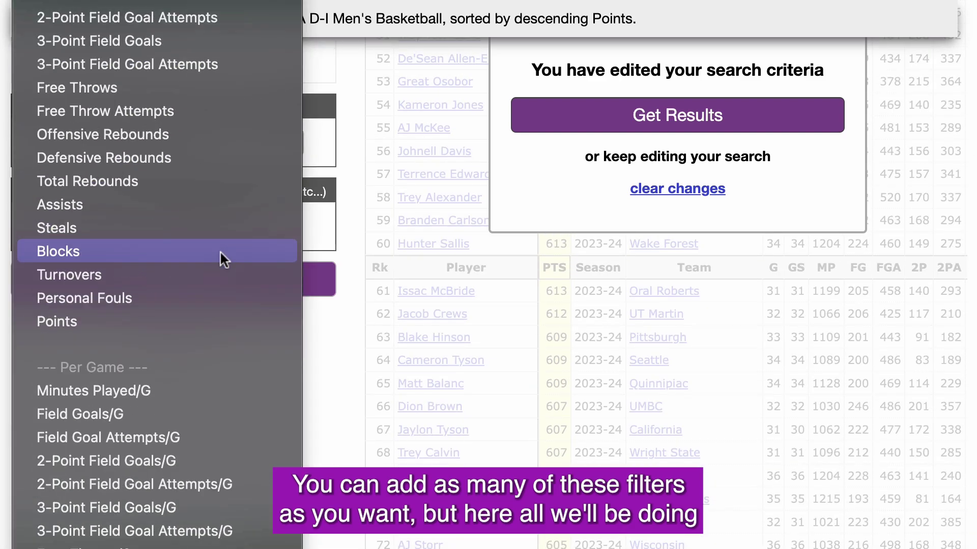
scroll(220, 251, down, 10)
click(199, 275)
text(20)
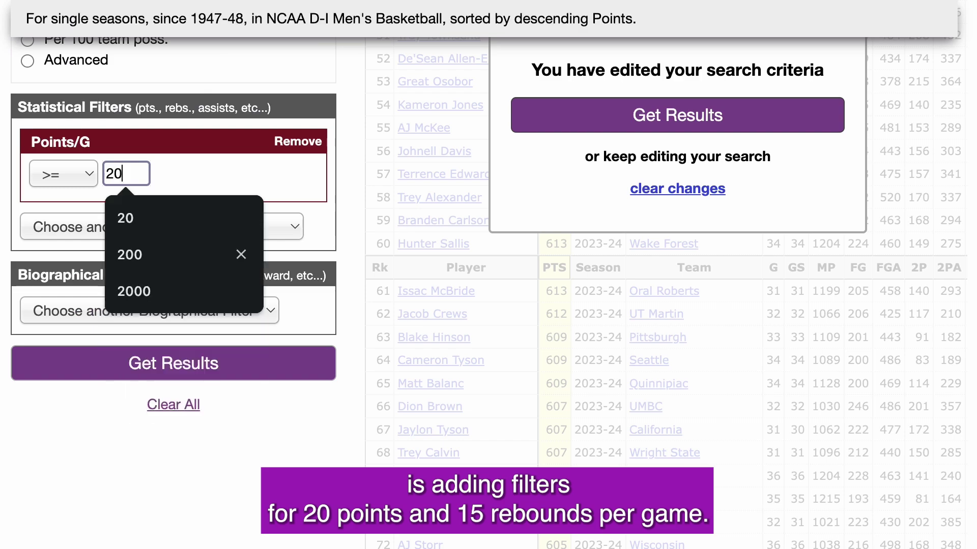
Add a statistical filter requiring Total Rebounds/G of at least 15, and run the search
click(46, 227)
scroll(112, 357, down, 10)
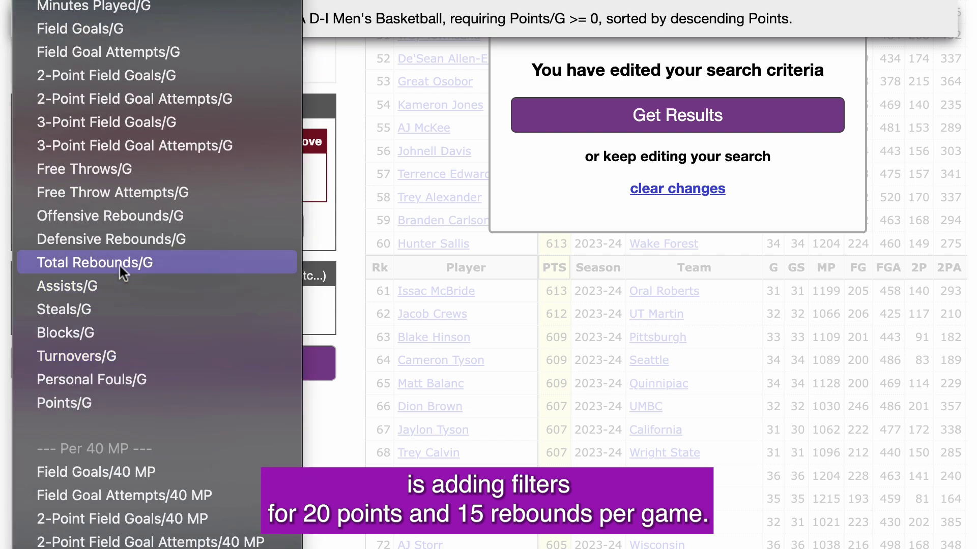
click(119, 264)
text(15)
click(351, 227)
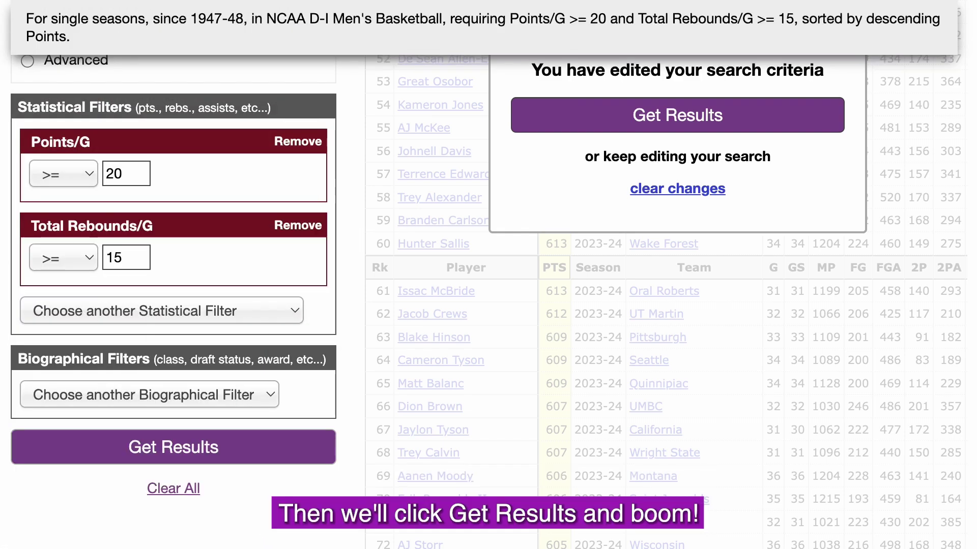
click(269, 443)
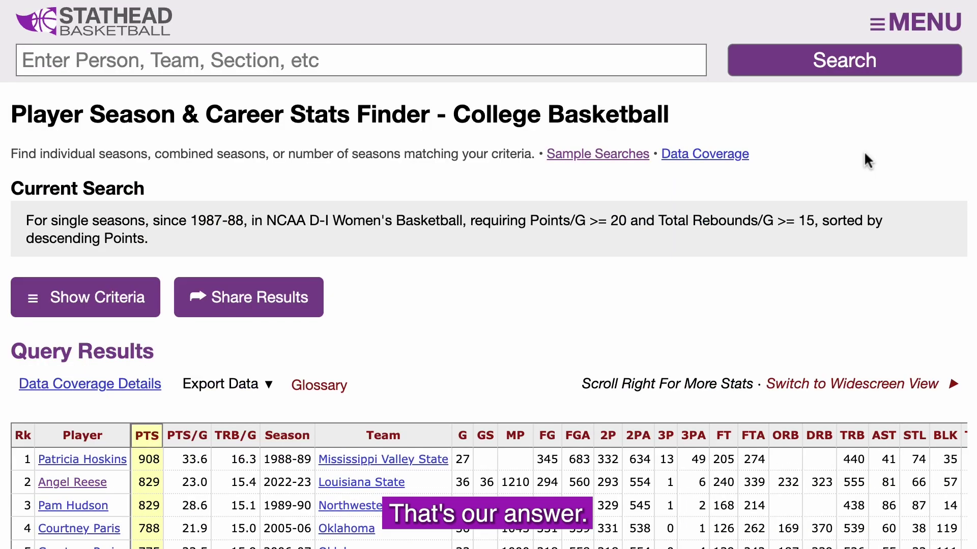
In a new player season search, add a statistical filter requiring Minutes Played of at least 15
scroll(864, 152, down, 4)
scroll(864, 155, down, 1)
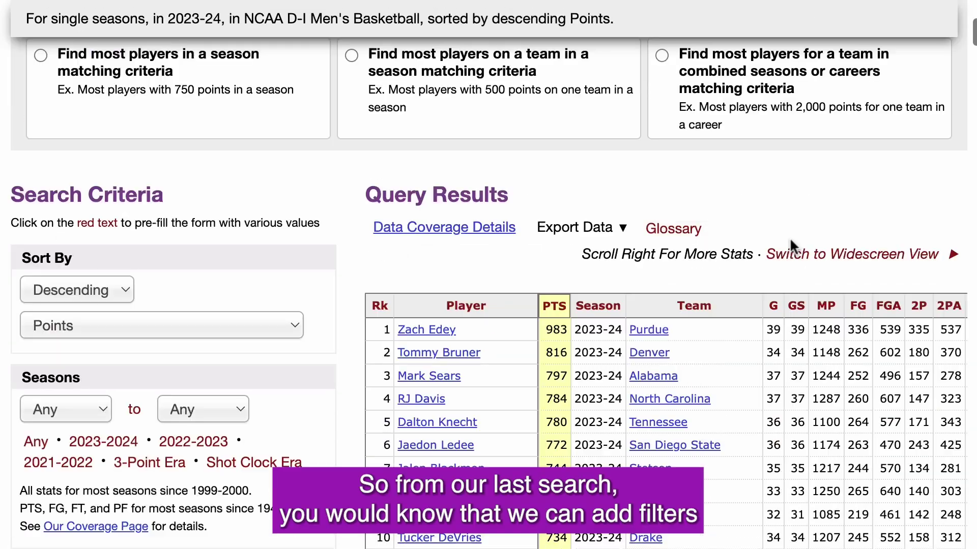
scroll(791, 238, down, 20)
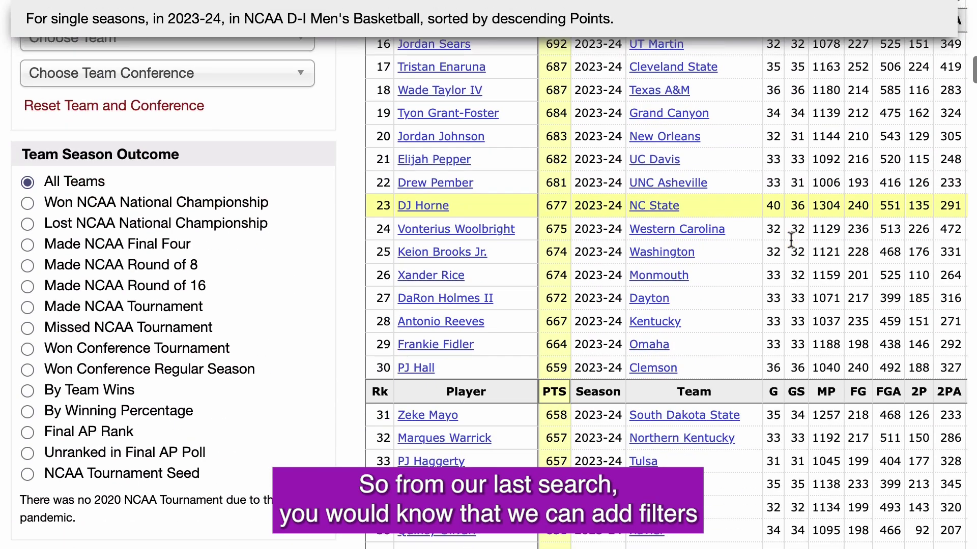
scroll(790, 238, down, 6)
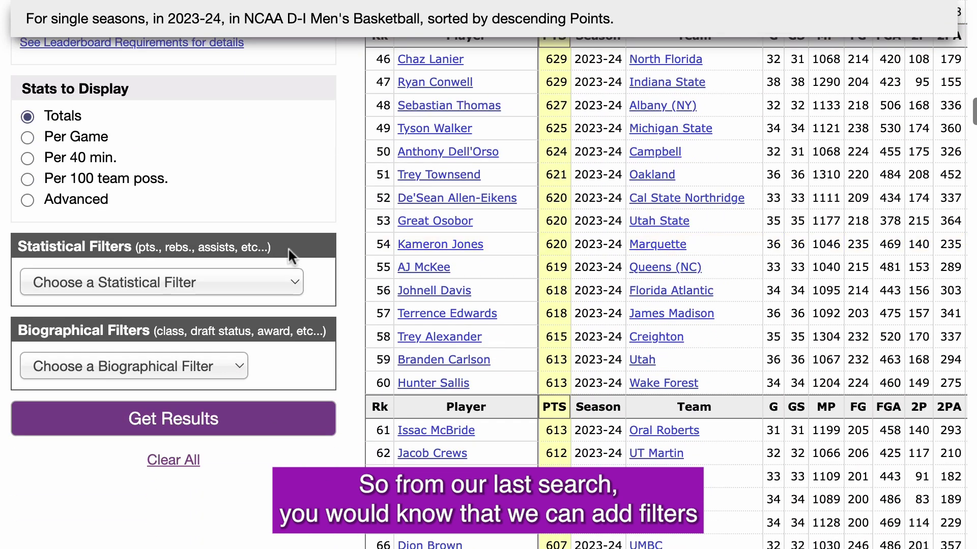
click(249, 280)
click(181, 399)
text(15.5)
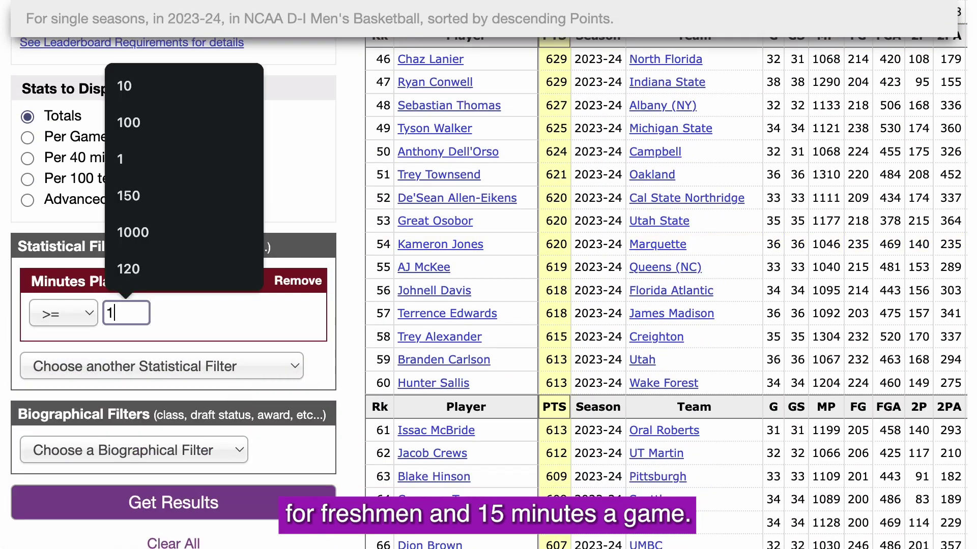
key(BackSpace)
key(BackSpace)
Add a Class filter limited to Freshman, and run the search to review the matching player seasons
click(184, 448)
click(182, 472)
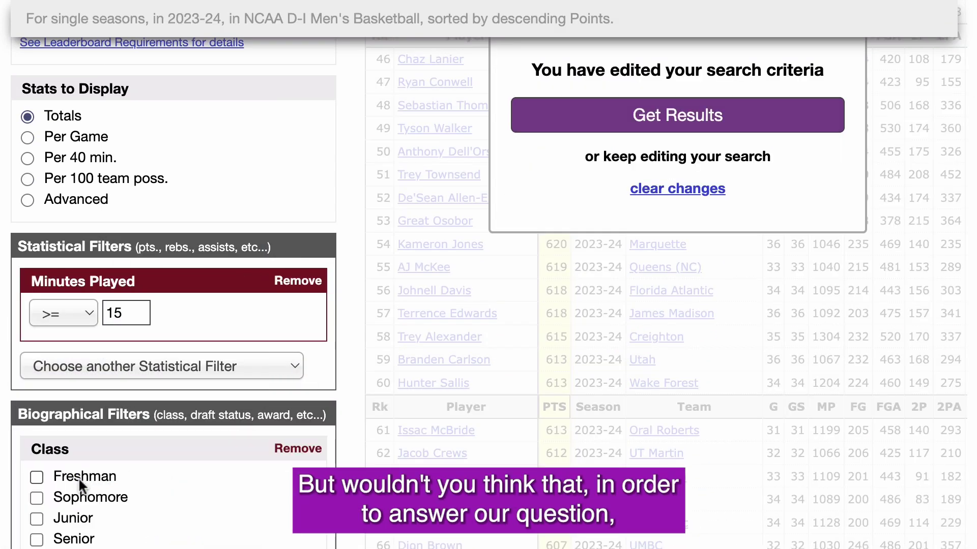
click(79, 476)
click(662, 116)
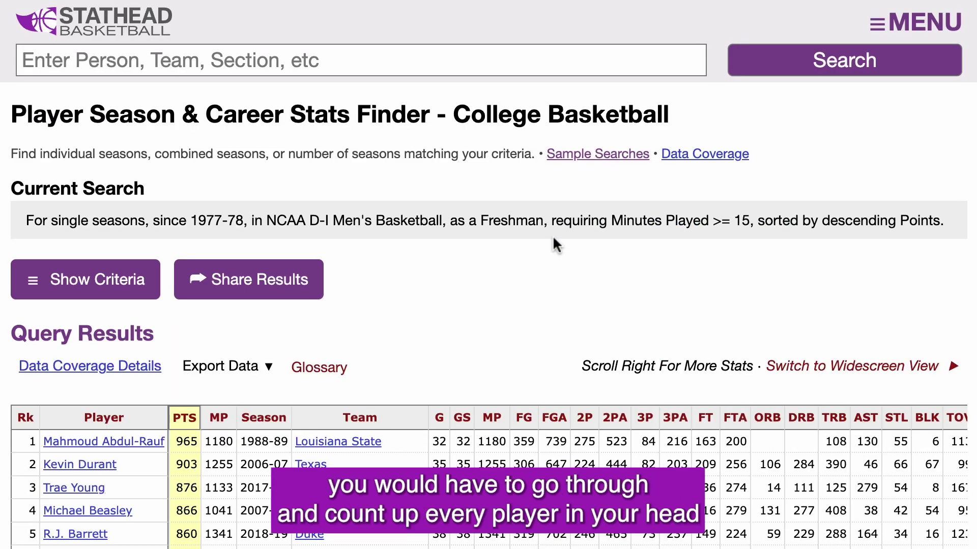
scroll(552, 235, down, 3)
scroll(552, 235, down, 5)
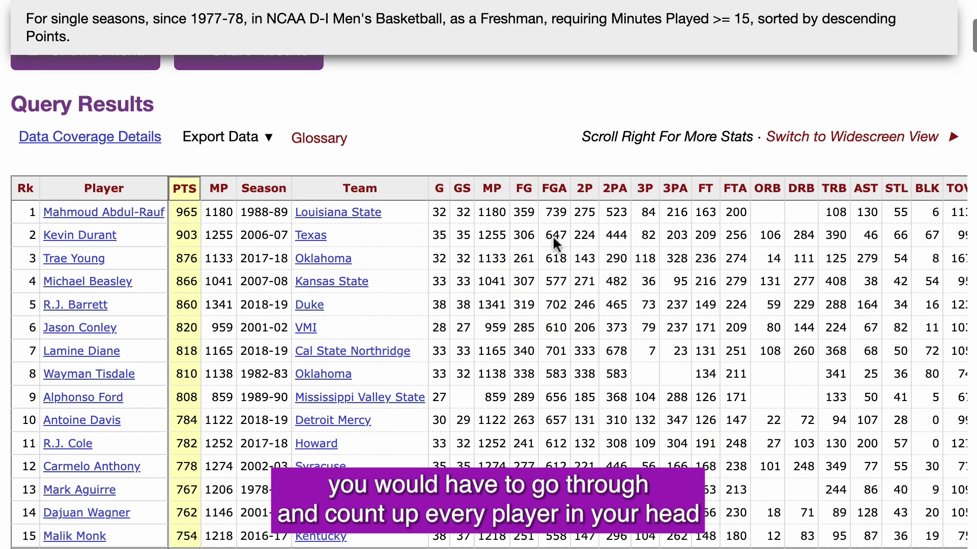
Examine the freshman player seasons ranked by points and the per-team, per-season counts of freshmen matching the criteria
scroll(553, 239, down, 10)
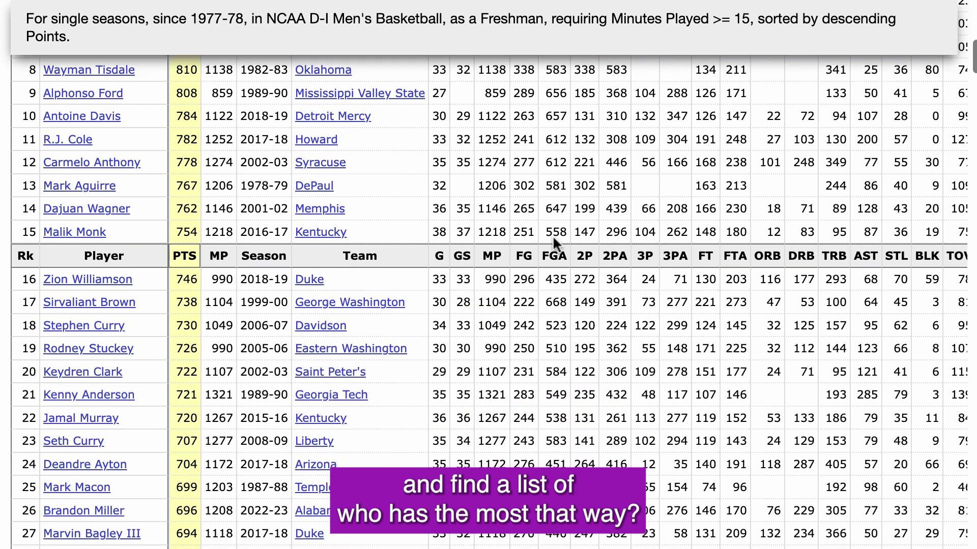
scroll(554, 238, down, 5)
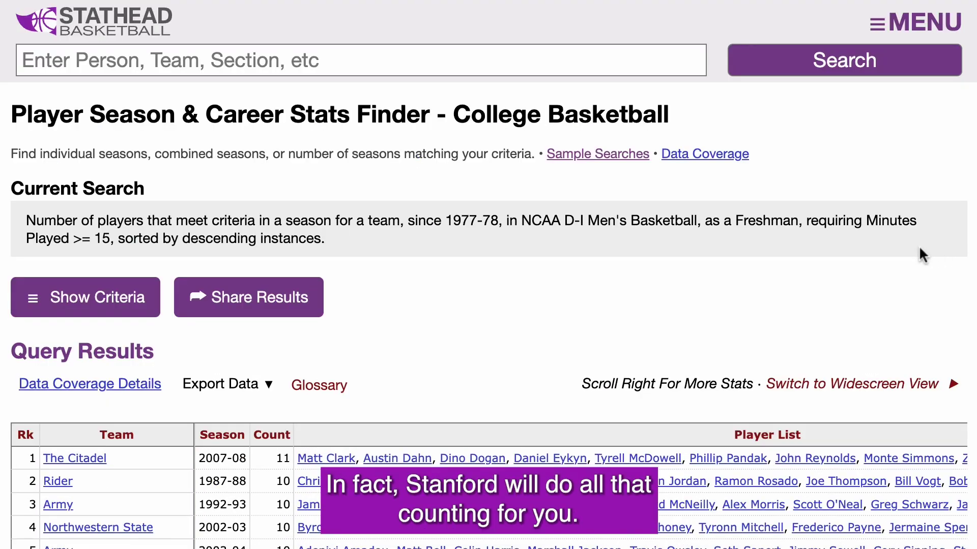
scroll(901, 245, down, 6)
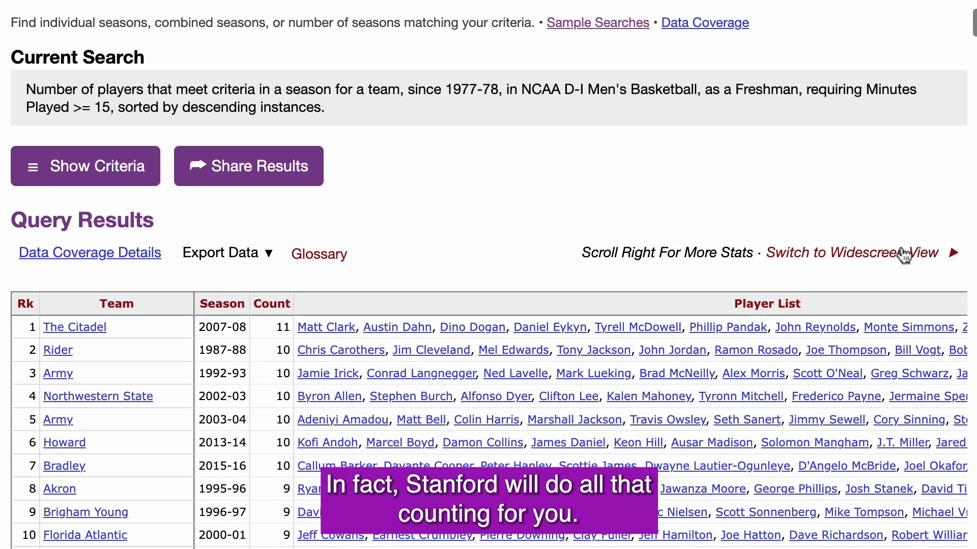
scroll(901, 250, down, 2)
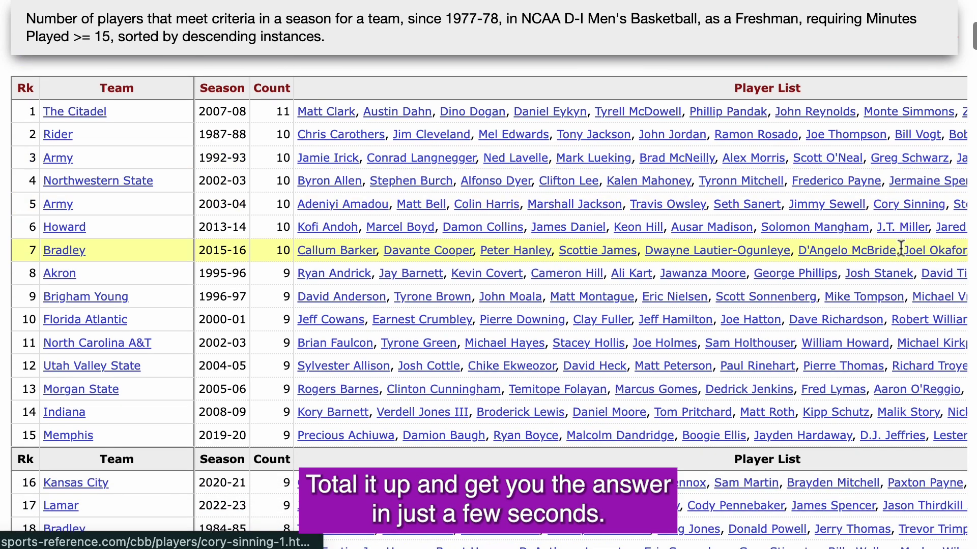
scroll(902, 255, down, 7)
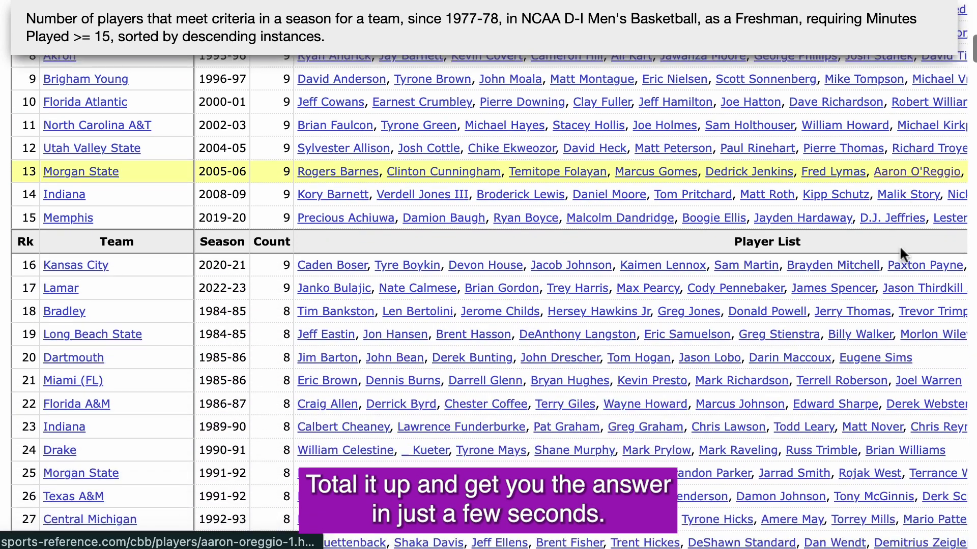
scroll(897, 247, up, 20)
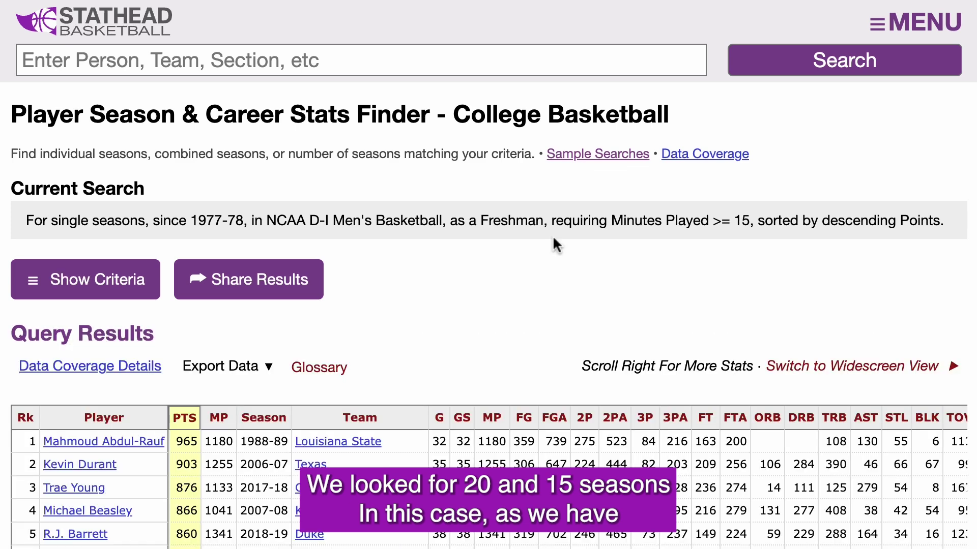
scroll(553, 235, down, 4)
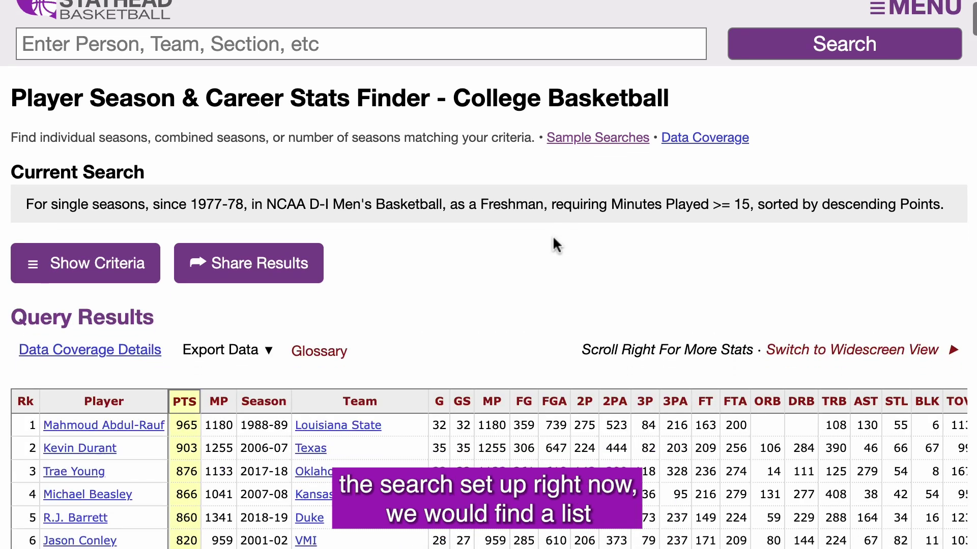
scroll(556, 245, down, 6)
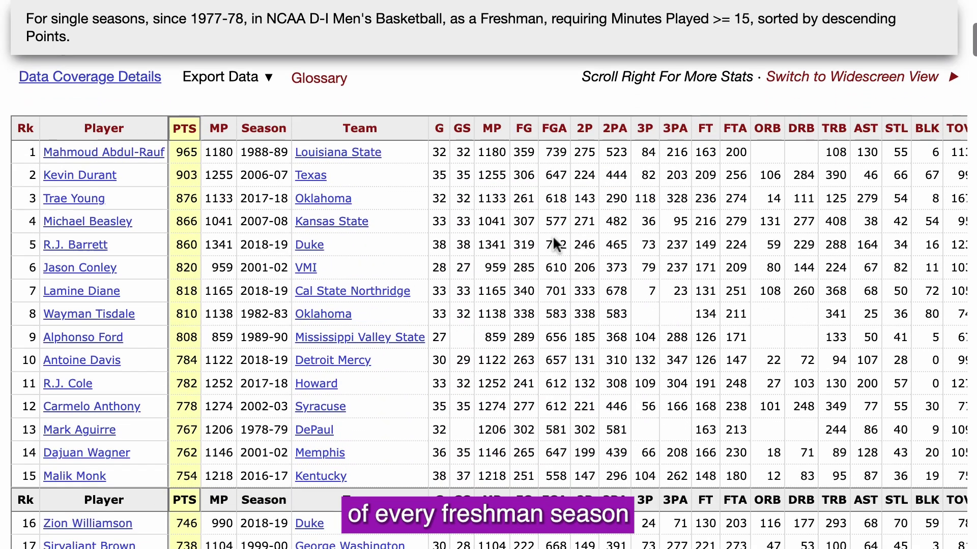
scroll(553, 236, down, 8)
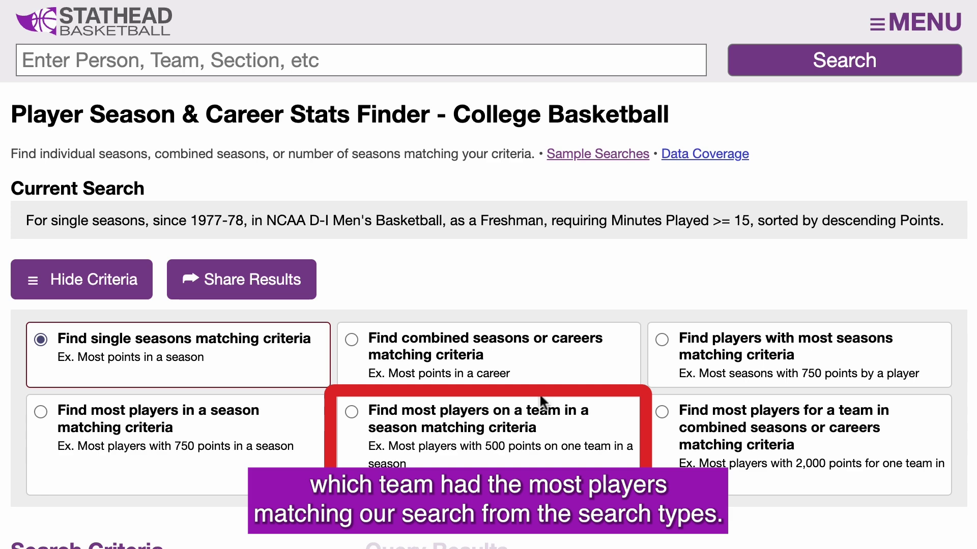
Switch the search type to most players on a team in a season matching criteria, run the search and review the ranked teams
scroll(511, 415, down, 6)
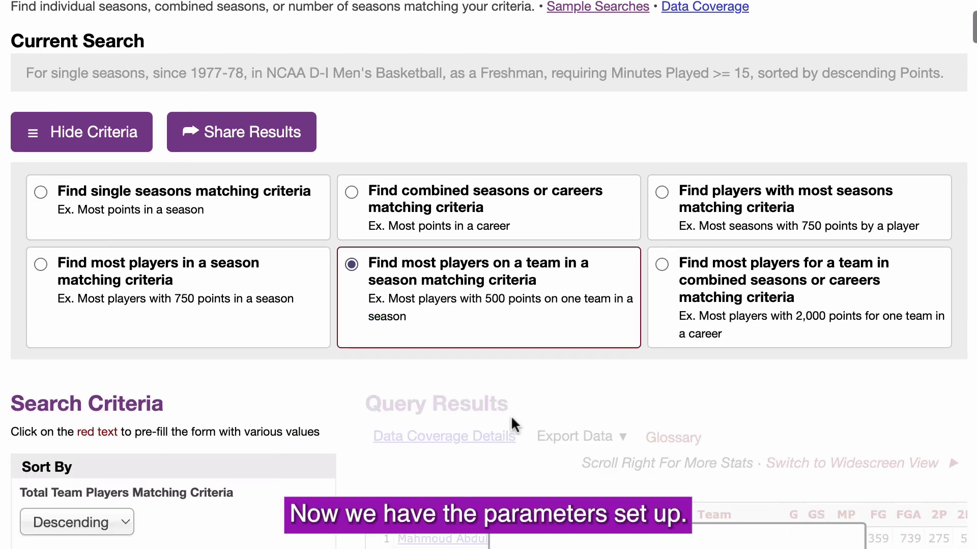
scroll(511, 413, down, 2)
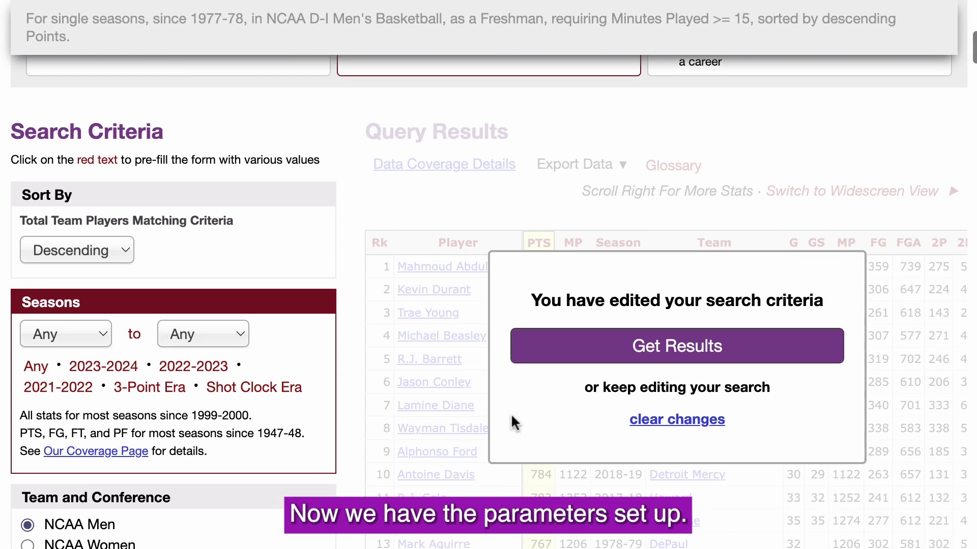
click(602, 340)
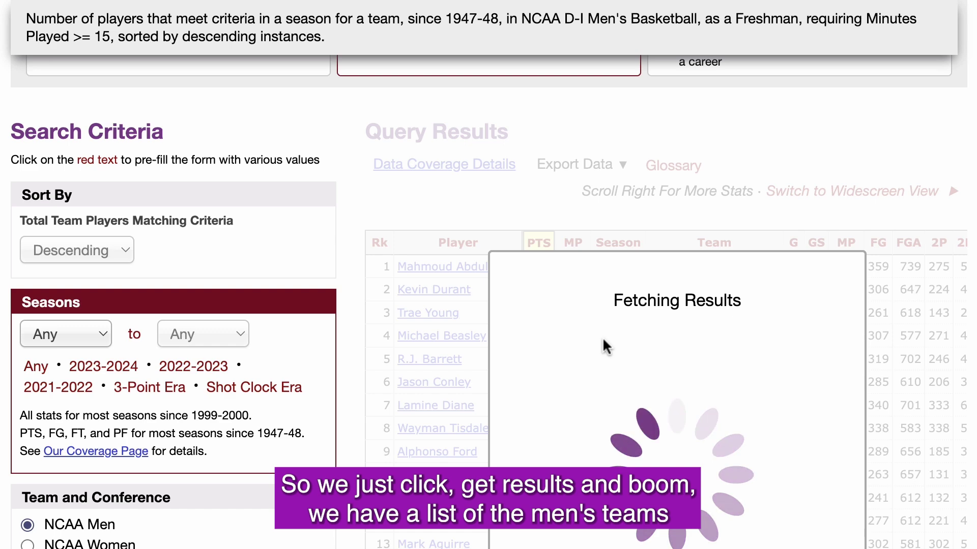
scroll(603, 336, down, 7)
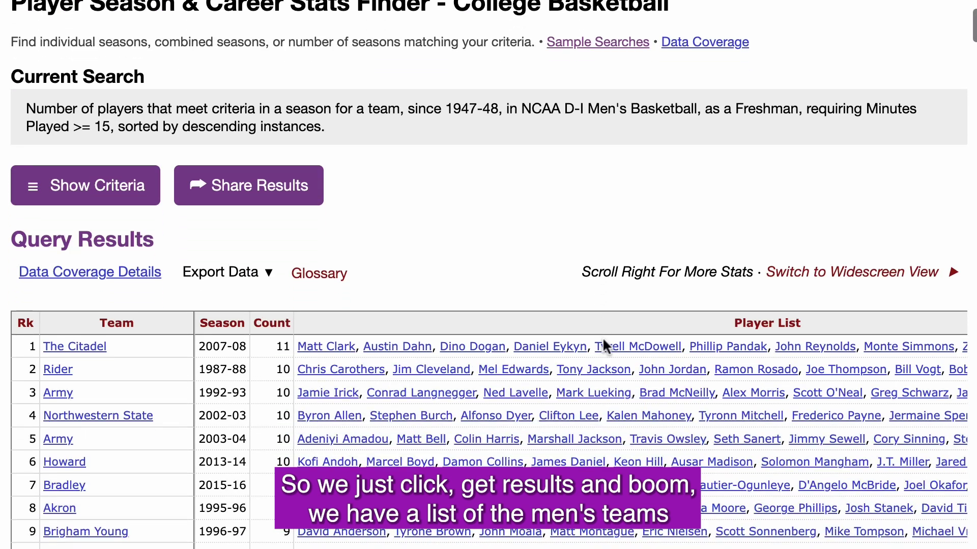
scroll(603, 339, down, 5)
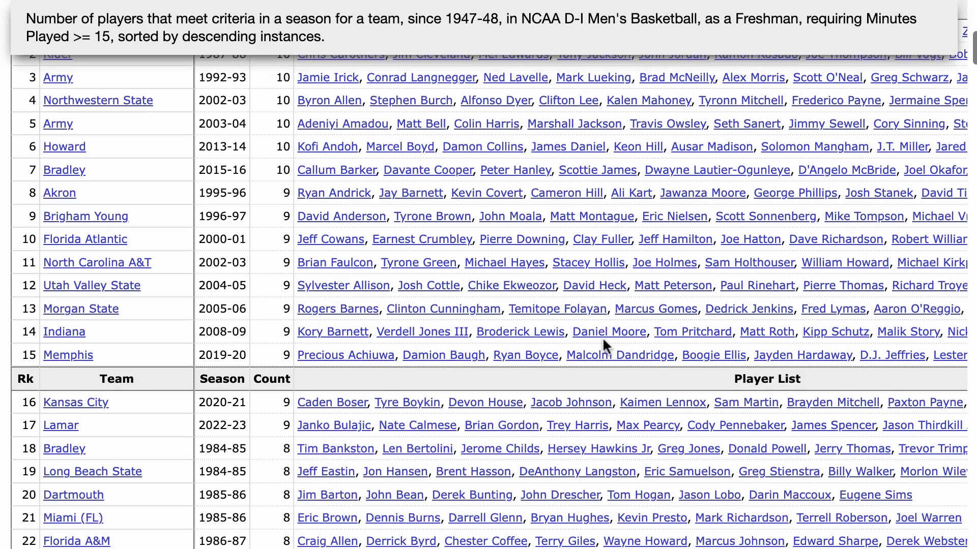
scroll(602, 336, down, 3)
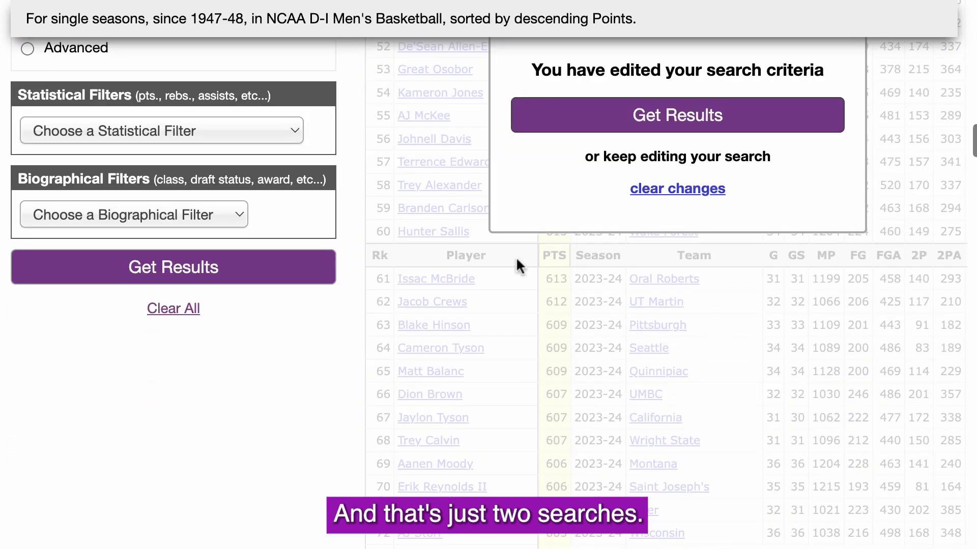
Browse the available statistical filters through the Totals and Per Game groups
click(284, 138)
scroll(275, 197, down, 10)
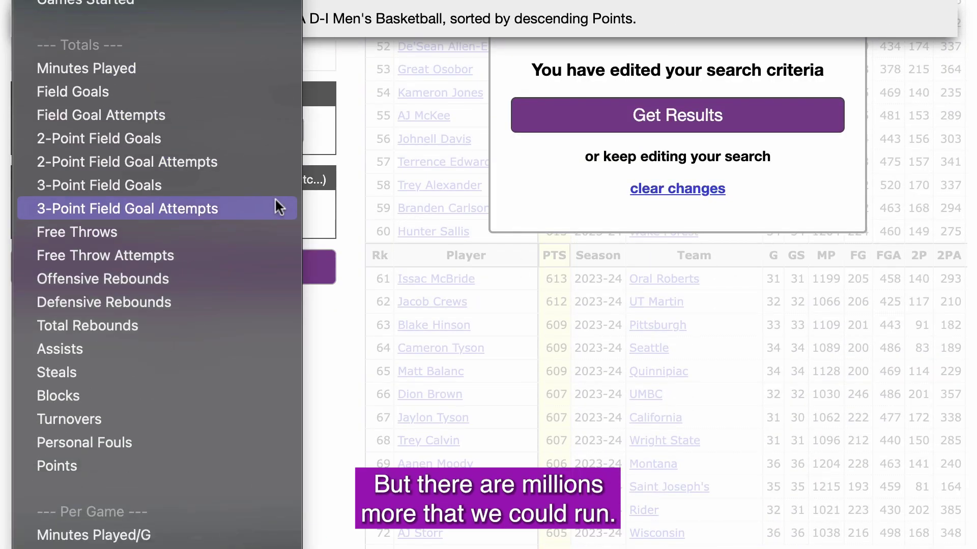
scroll(275, 198, down, 2)
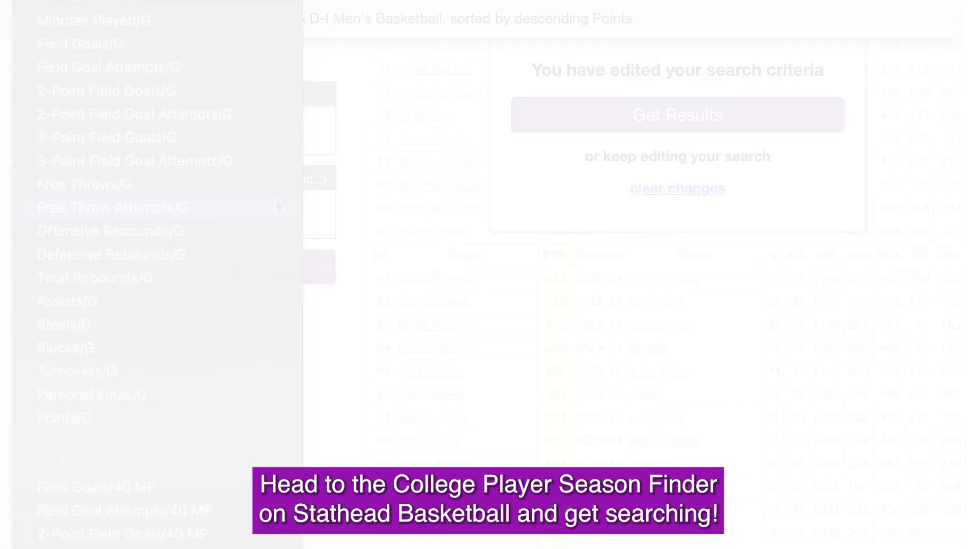